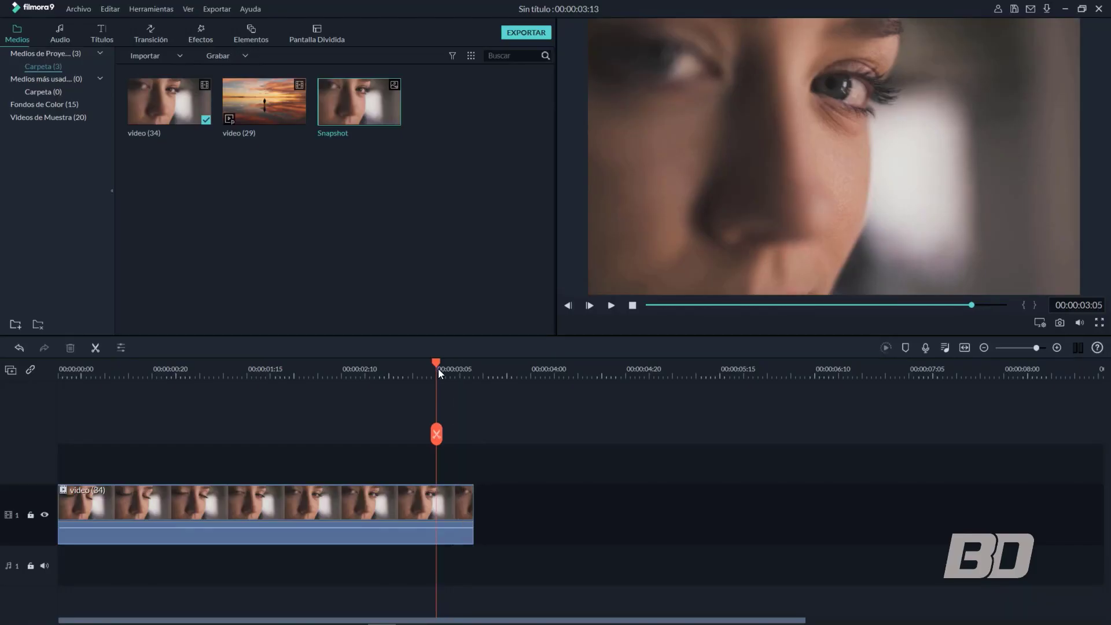
Place video (29) on video track 1 directly after video (34) and scrub across the cut between the two clips.
left_click(396, 514)
left_click_drag(276, 105, 480, 508)
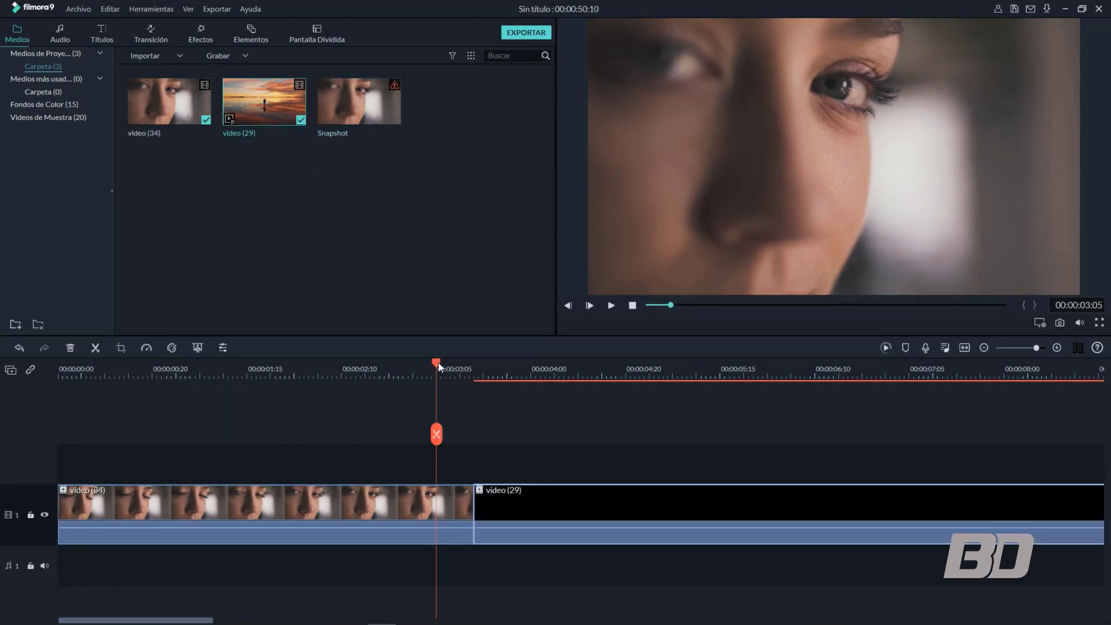
left_click_drag(432, 373, 461, 371)
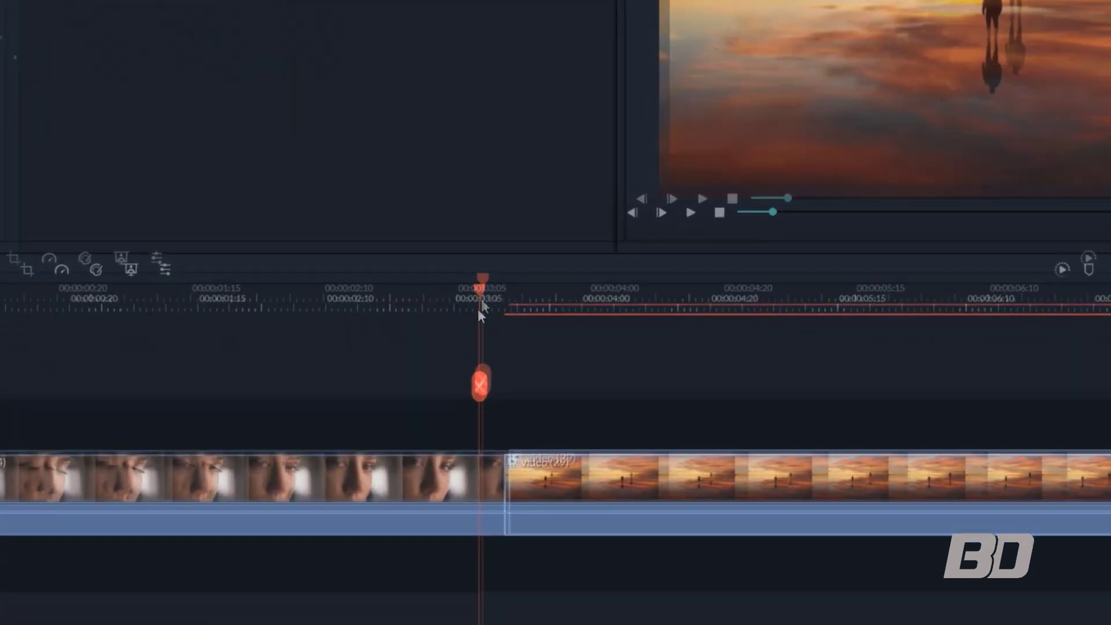
left_click_drag(461, 370, 446, 379)
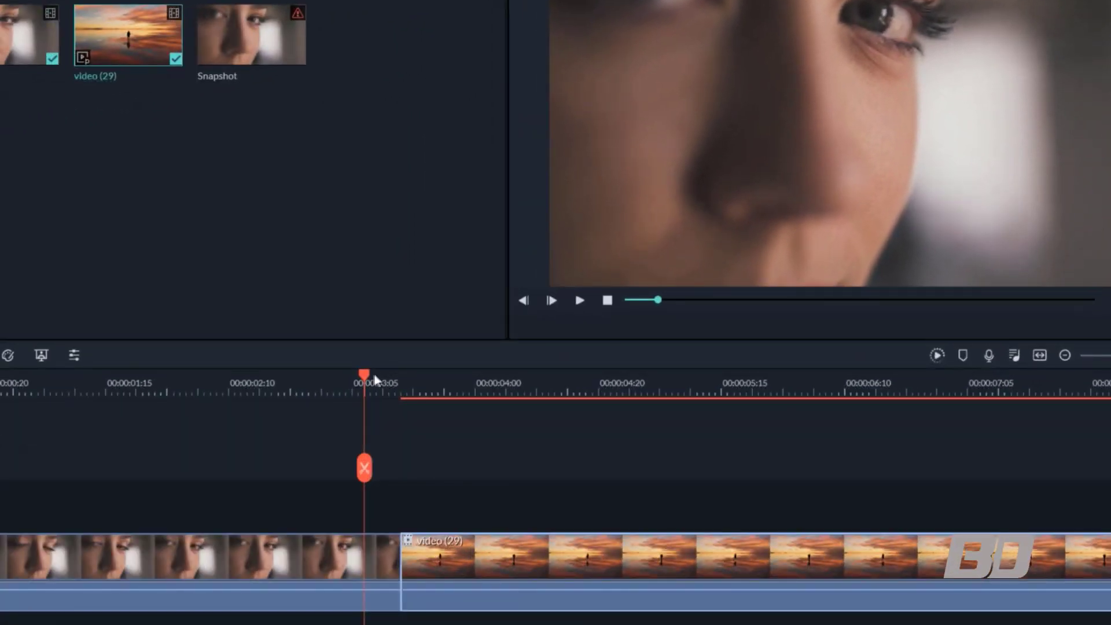
Shift video (29) away from video (34) to leave a gap, and take a snapshot of the last frame of video (34).
left_click_drag(375, 379, 408, 375)
left_click_drag(433, 550, 485, 550)
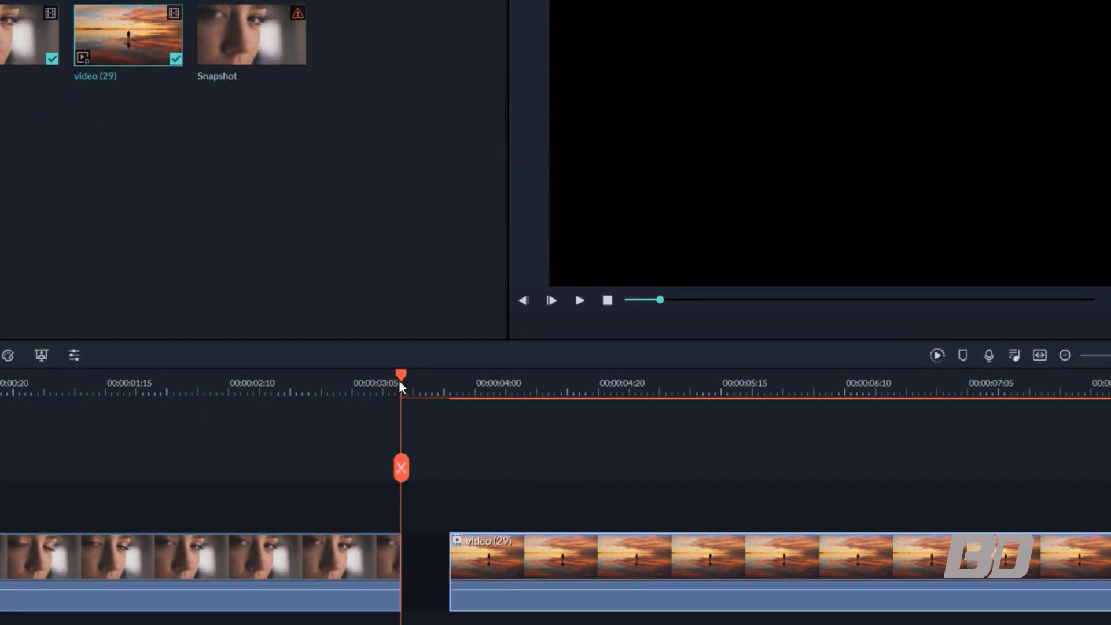
key("Left")
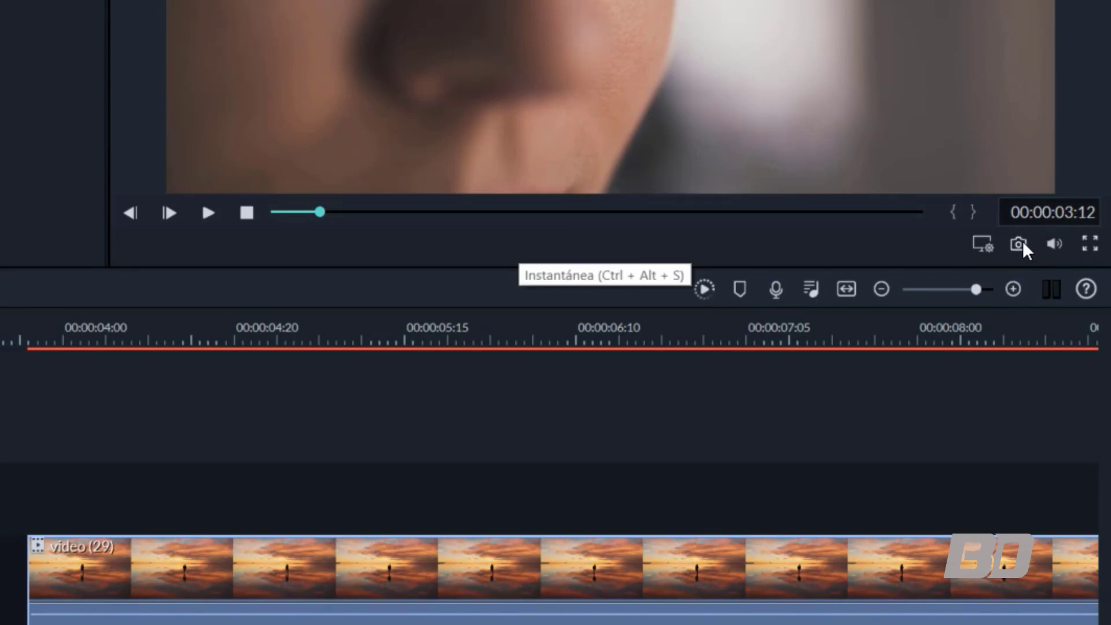
left_click(1019, 243)
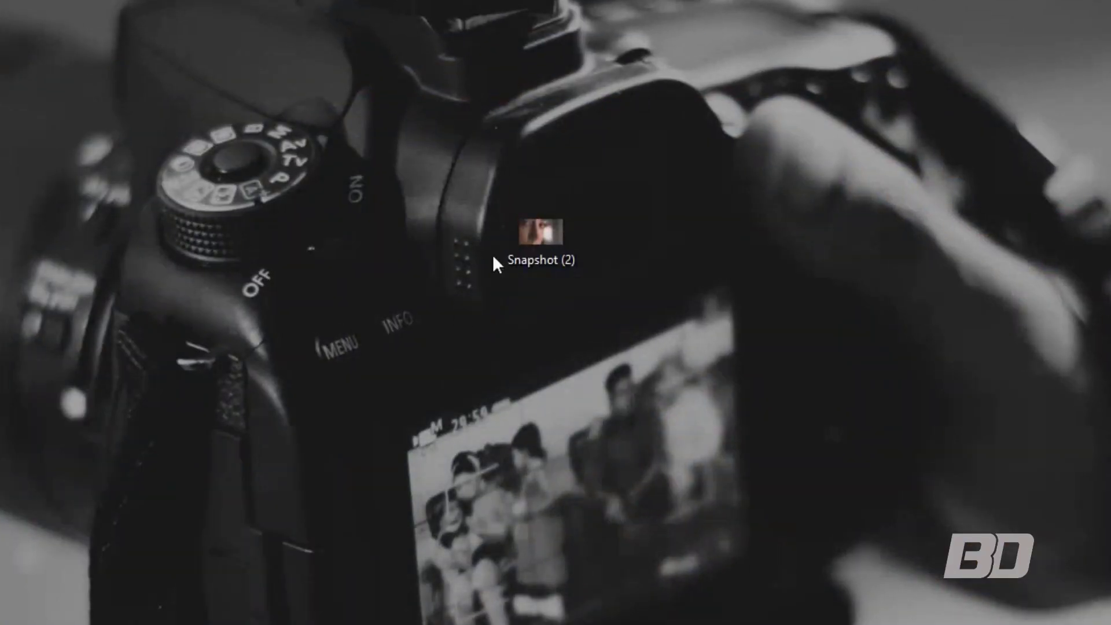
Open the Snapshot (2) image from the desktop in Pixlr E.
left_click(538, 241)
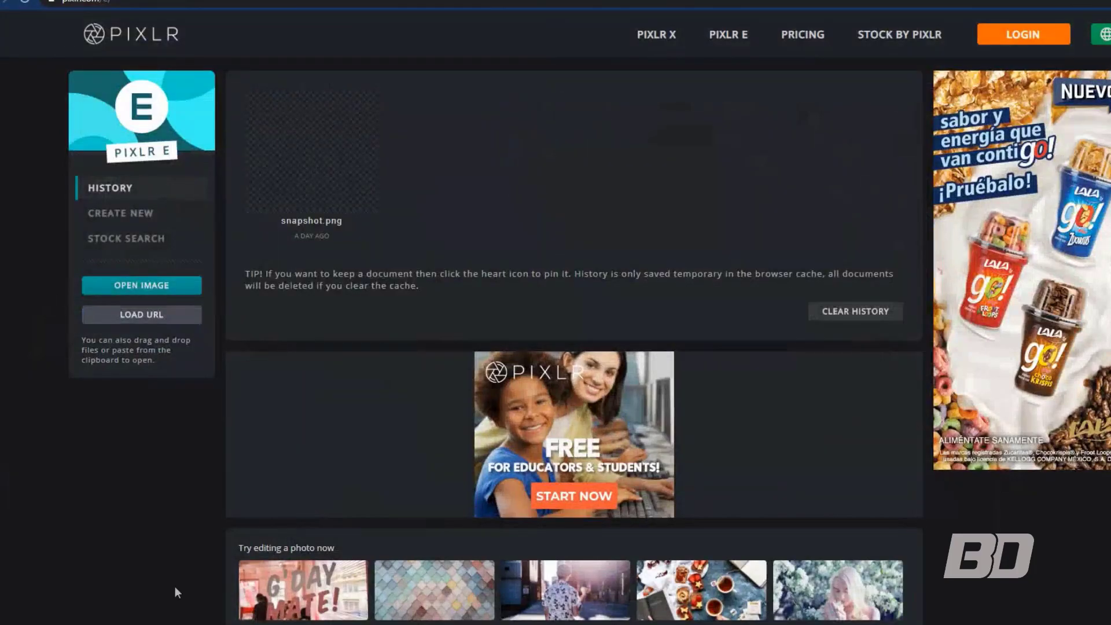
left_click_drag(177, 590, 520, 176)
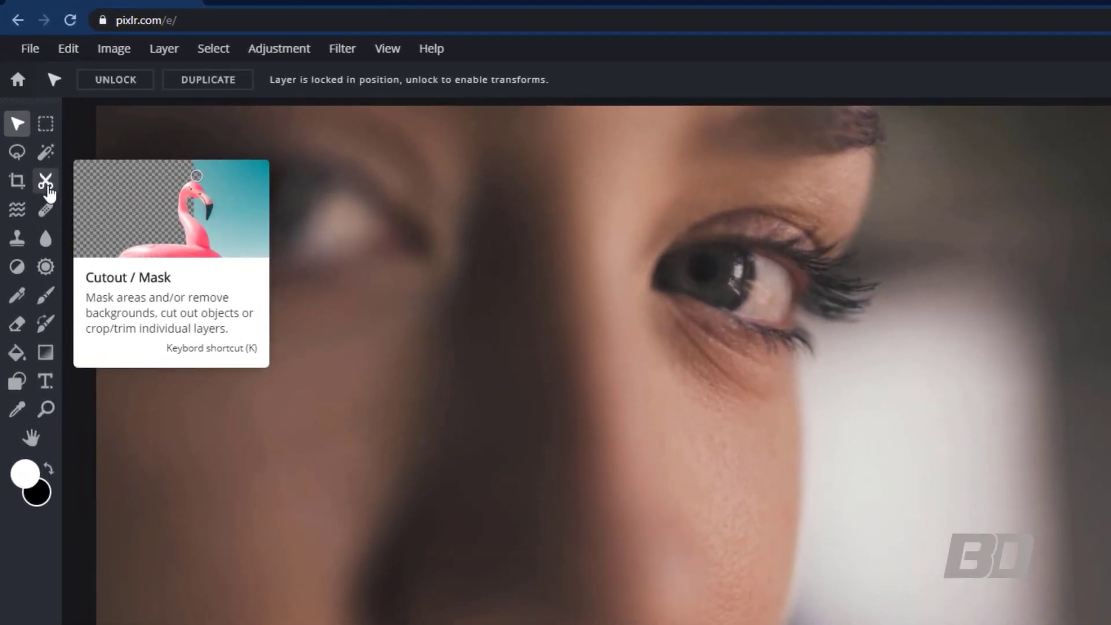
Remove the pupil of the sharply focused eye using the Cutout tool's brush at a size of 52 px.
left_click(37, 148)
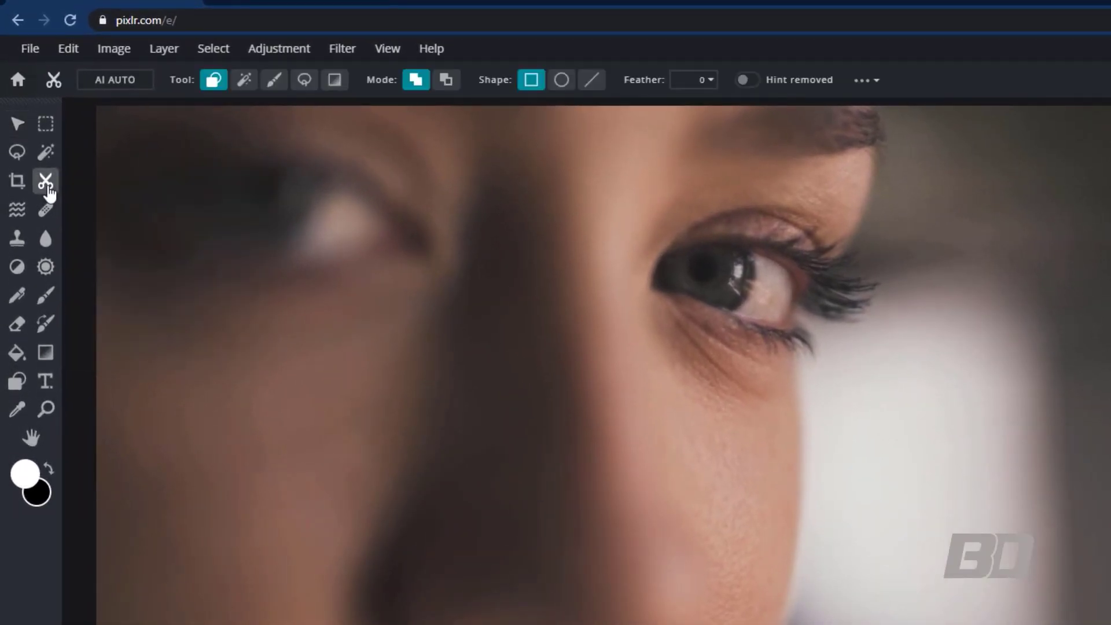
left_click(273, 87)
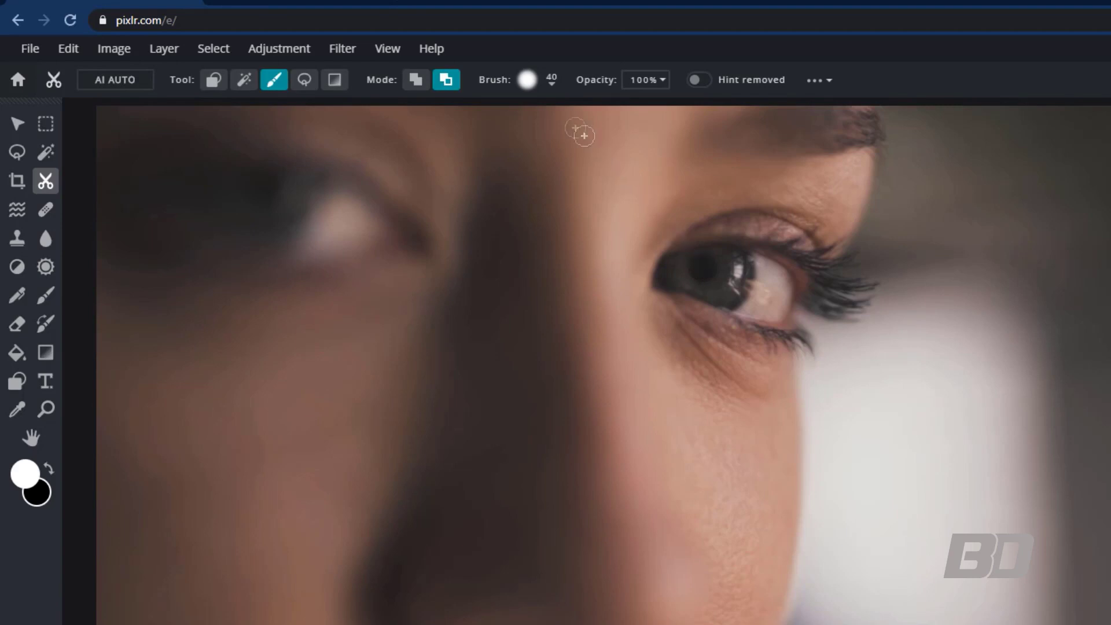
left_click(550, 85)
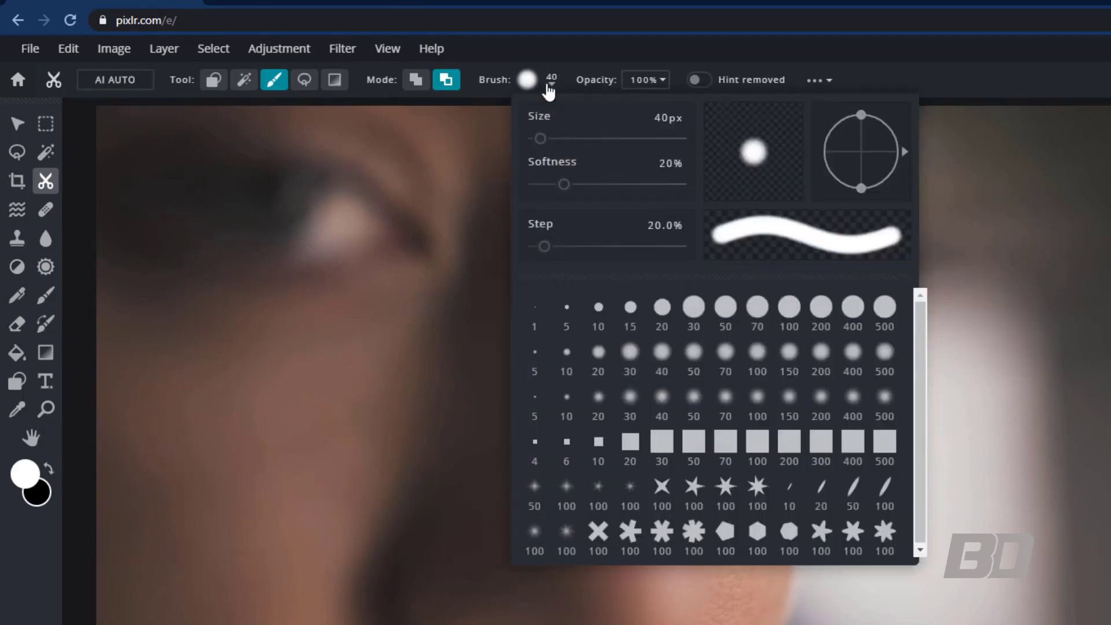
left_click_drag(540, 139, 542, 140)
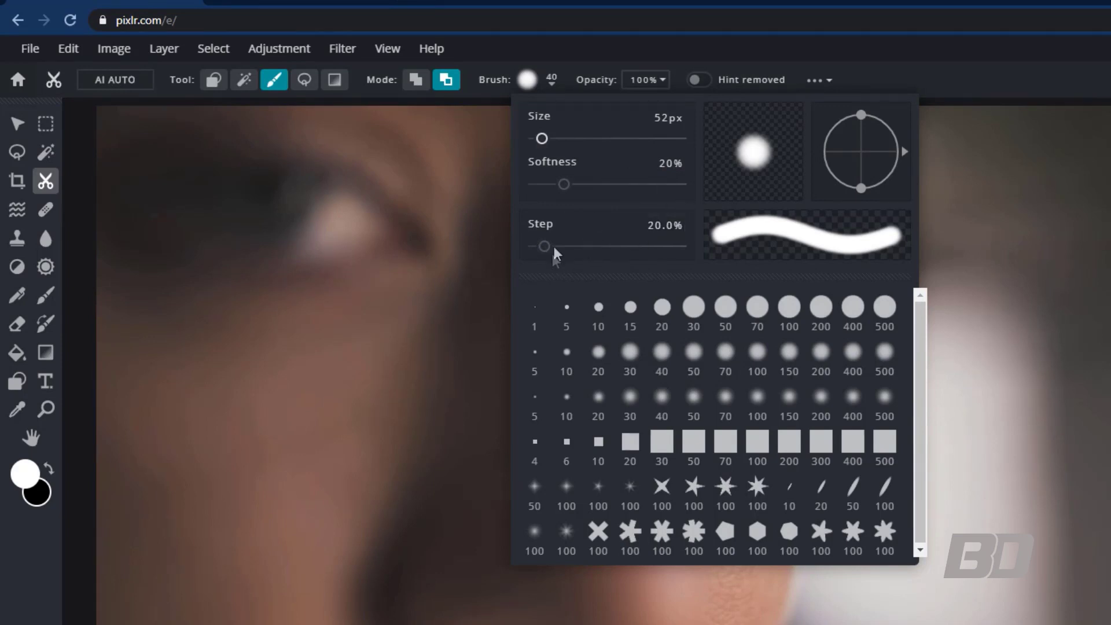
left_click(556, 84)
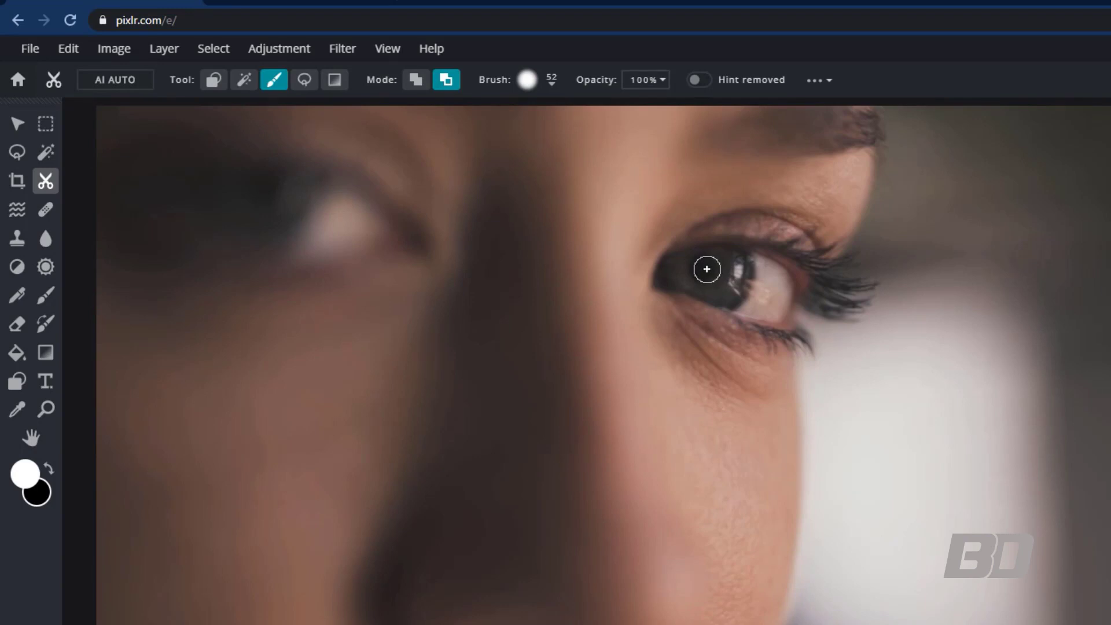
left_click(706, 268)
Save and download the edited image as a PNG named Snapshot (2)2 at 1920 x 1080.
left_click(38, 57)
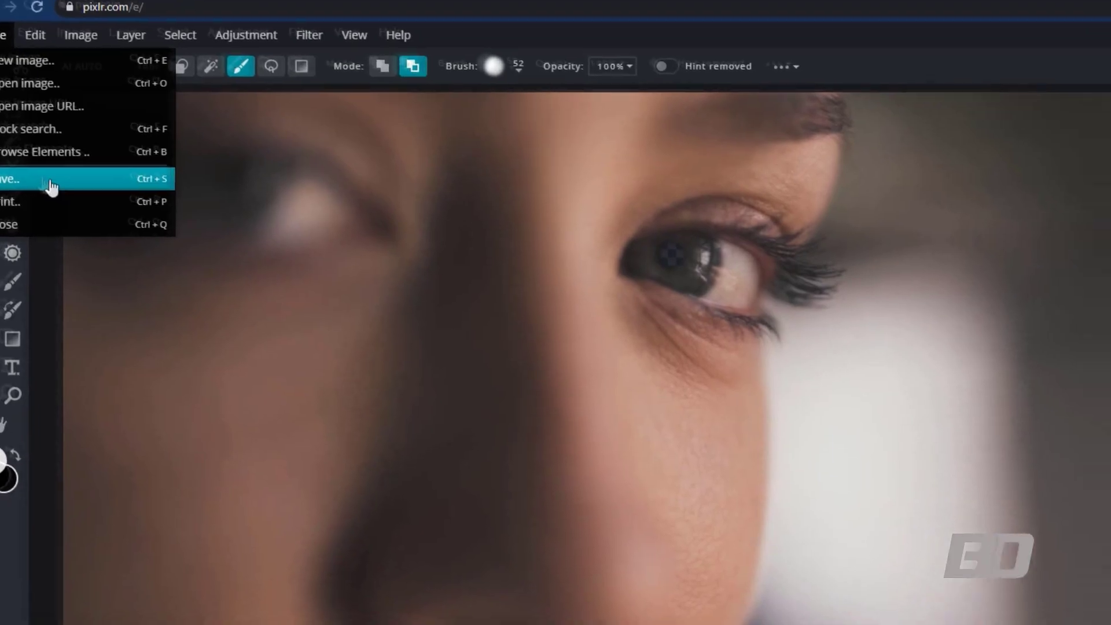
left_click(85, 196)
left_click(785, 292)
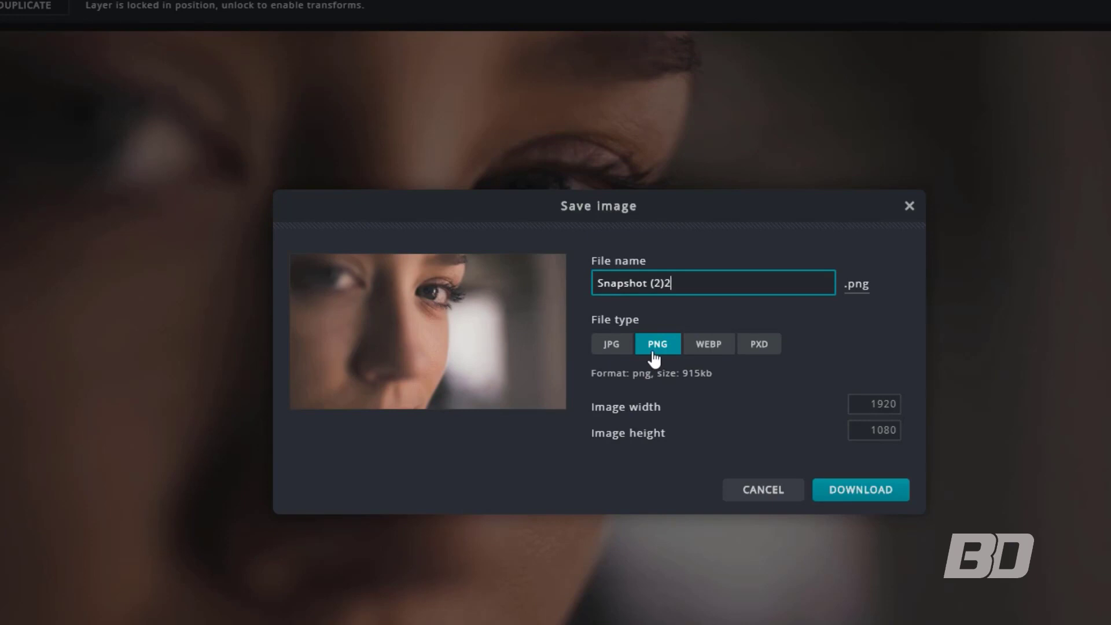
left_click(851, 493)
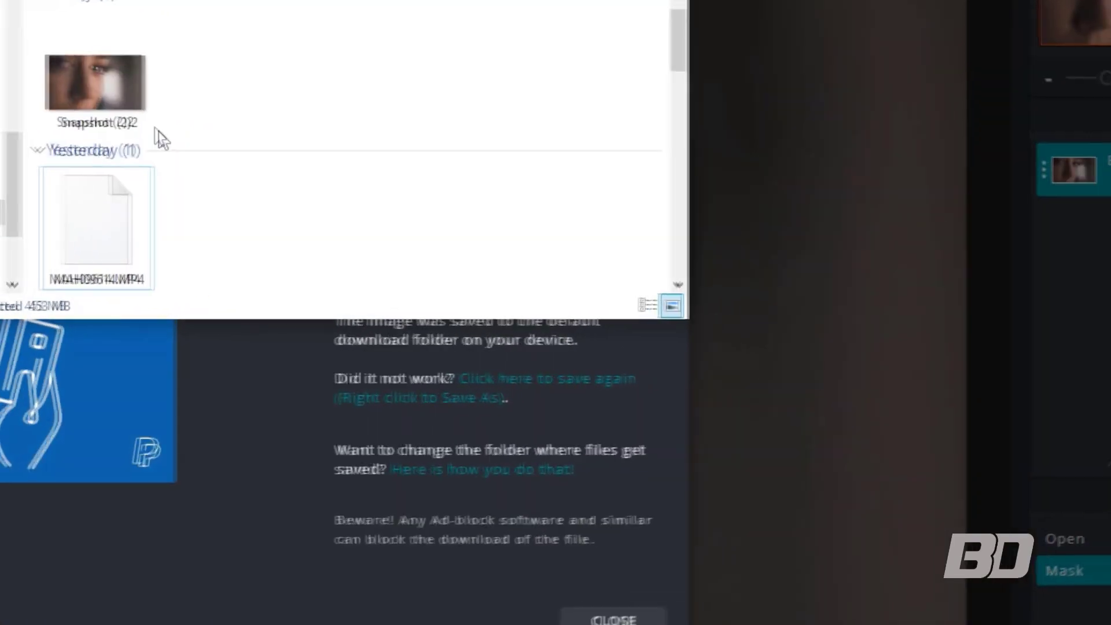
Import Snapshot (2)2 into Filmora9 and place it on track 2 from the last frame of video (34), closing the gap before video (29).
left_click(138, 98)
left_click_drag(137, 60, 3, 509)
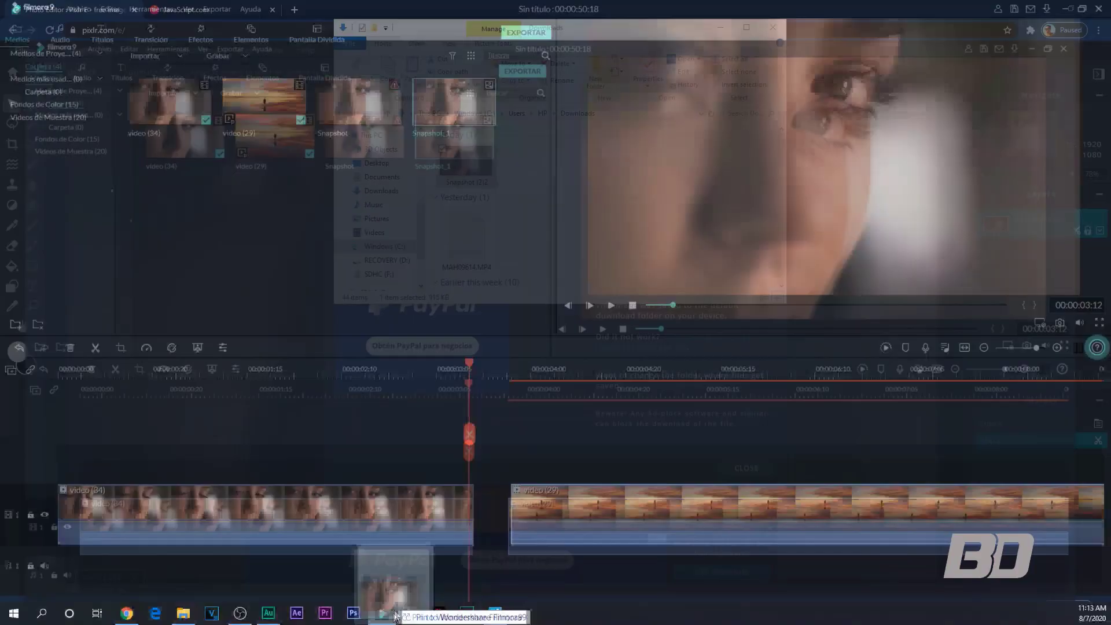
left_click_drag(396, 592, 496, 473)
left_click_drag(519, 511, 520, 507)
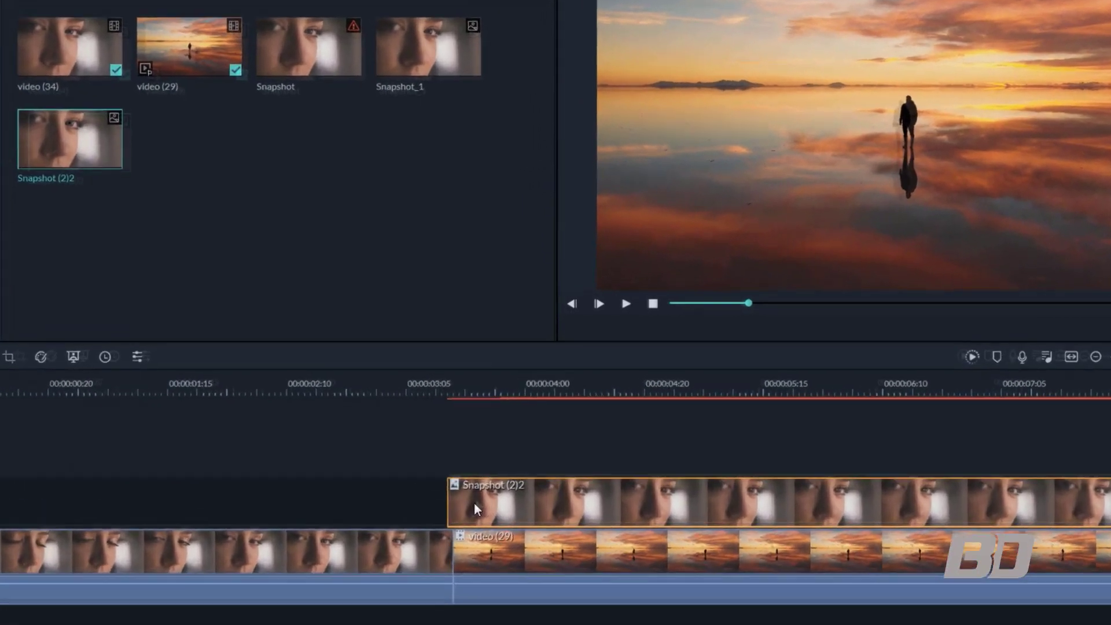
Set the duration of the Snapshot (2)2 clip to 20 frames.
right_click(490, 464)
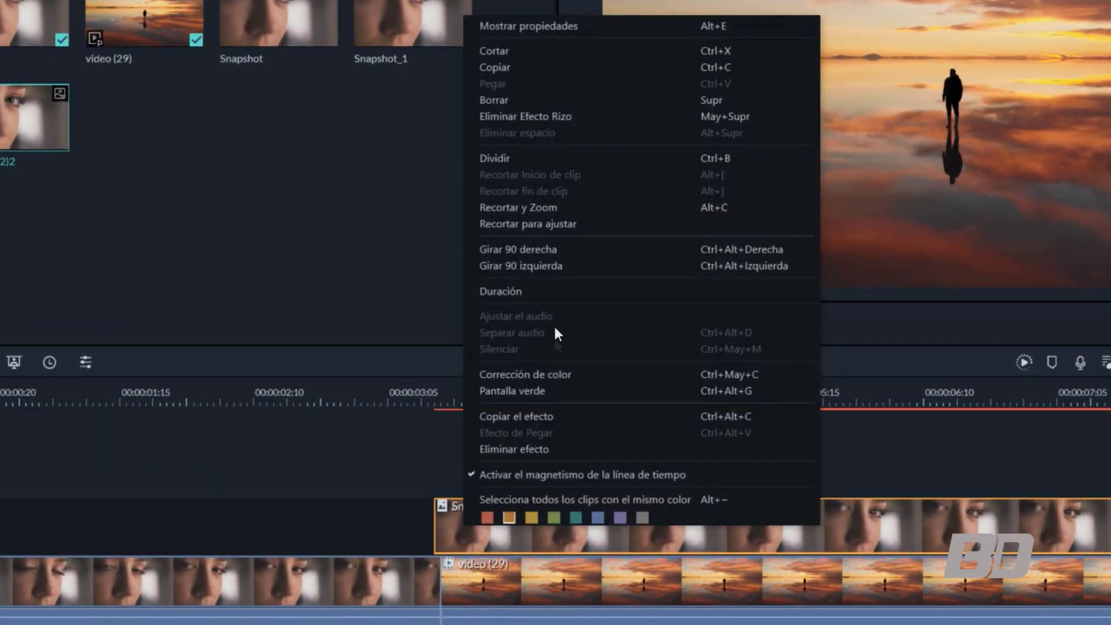
left_click(554, 296)
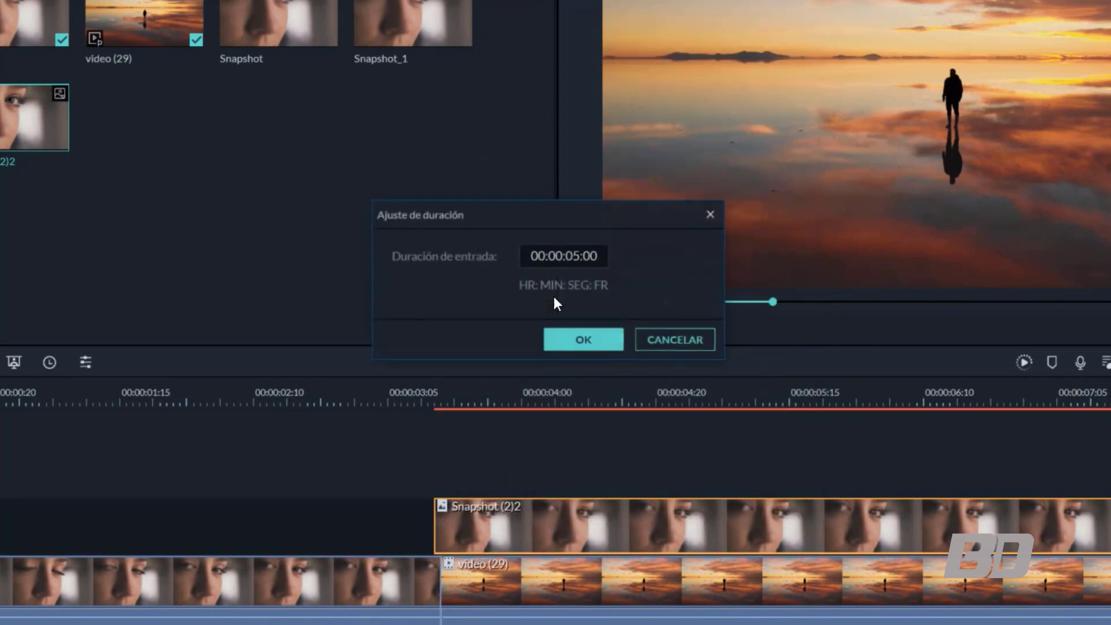
left_click(589, 256)
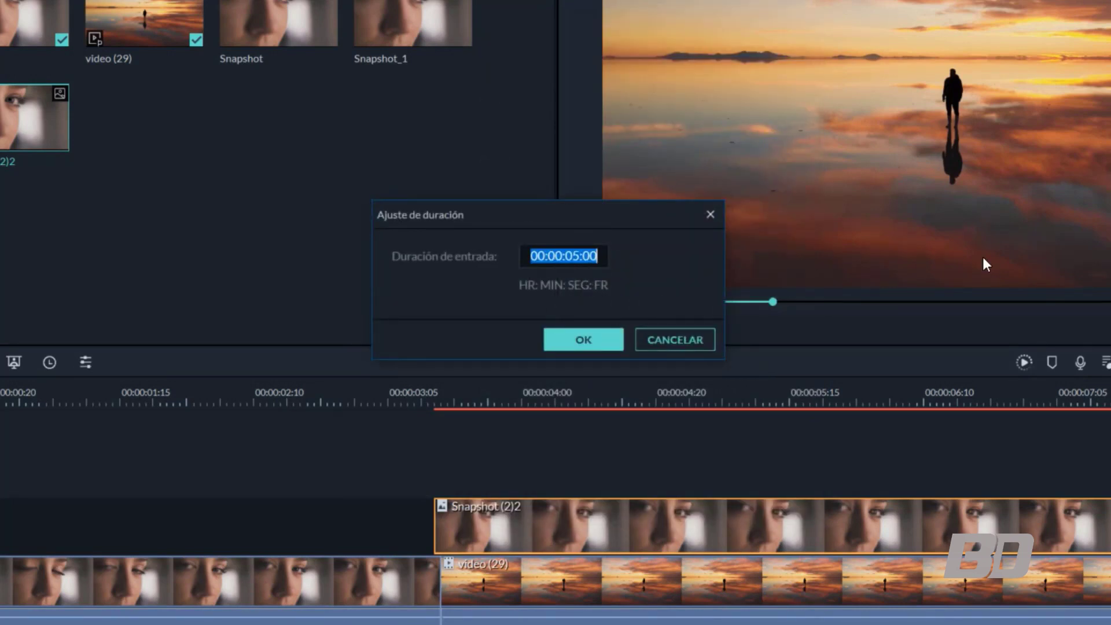
key("End")
key("Left")
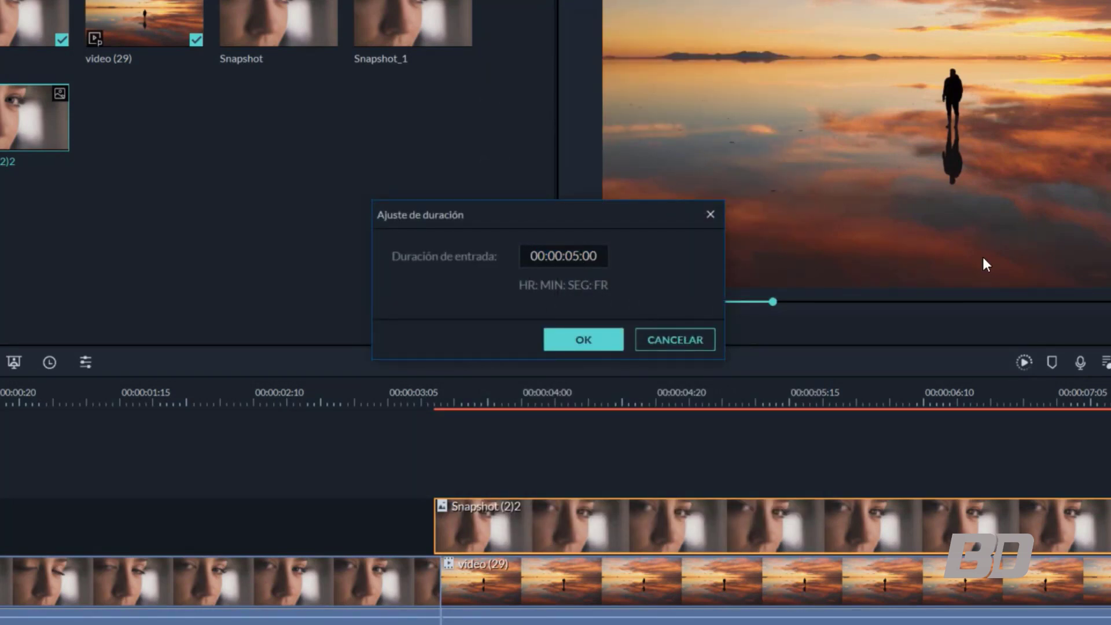
key("BackSpace")
type("0")
key("BackSpace")
type("2")
left_click(583, 339)
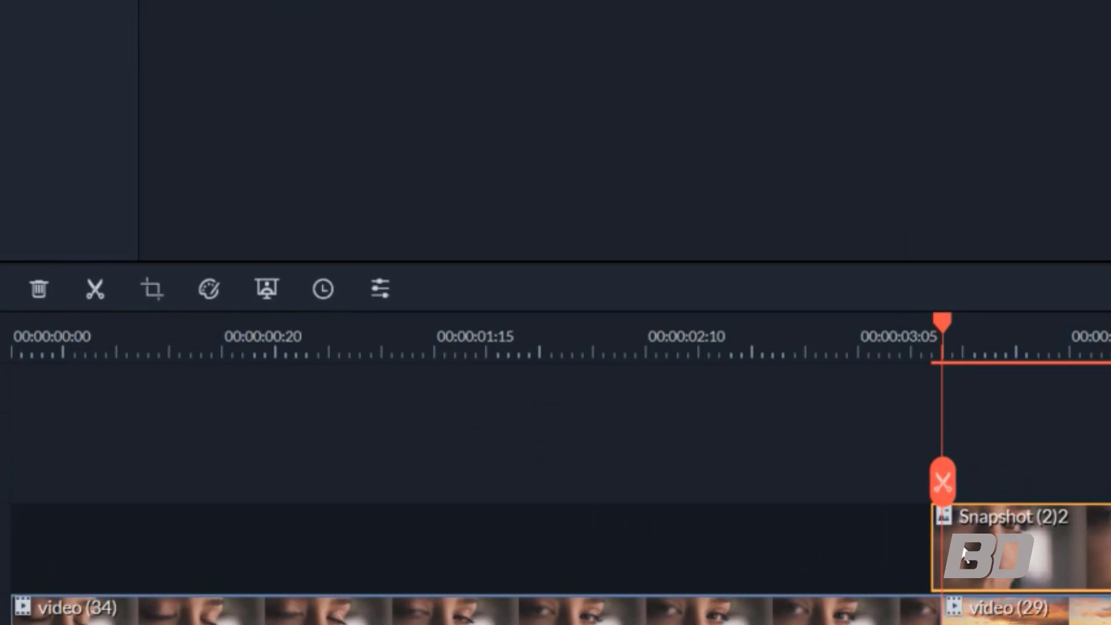
Apply Pan and Zoom to the Snapshot (2)2 clip, shrinking the end frame to 142 x 80 over the cut-out pupil.
left_click(156, 296)
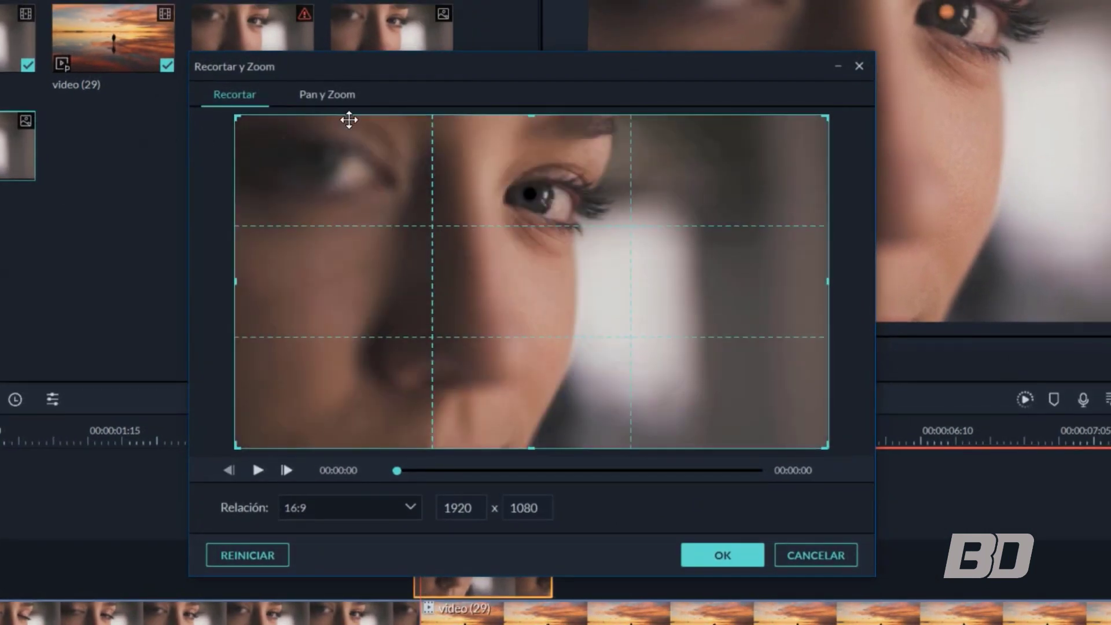
left_click(329, 96)
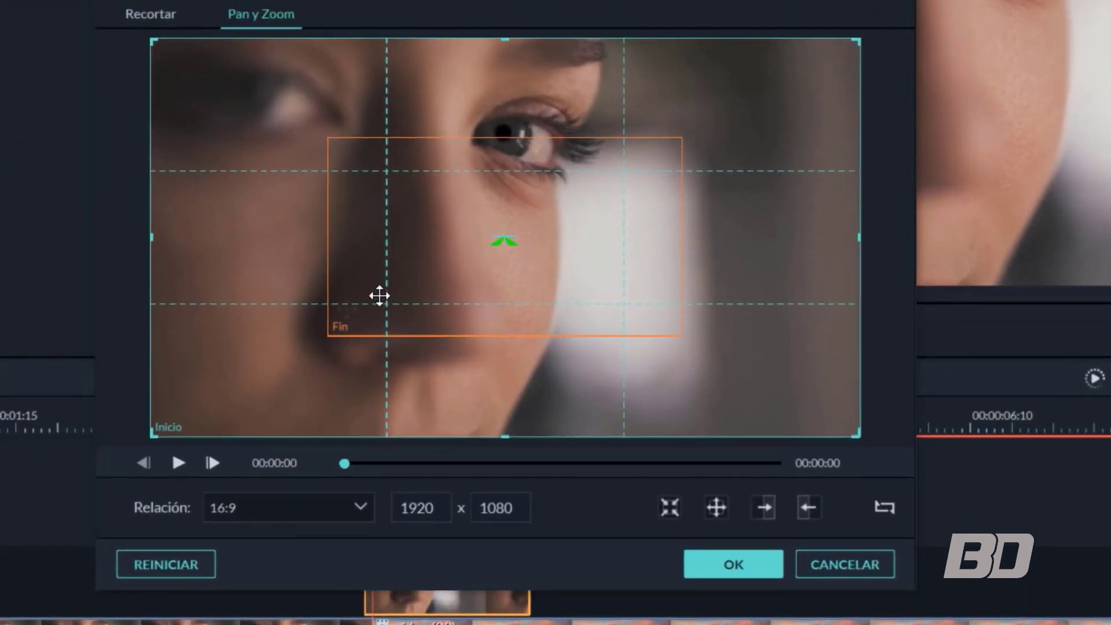
left_click(379, 329)
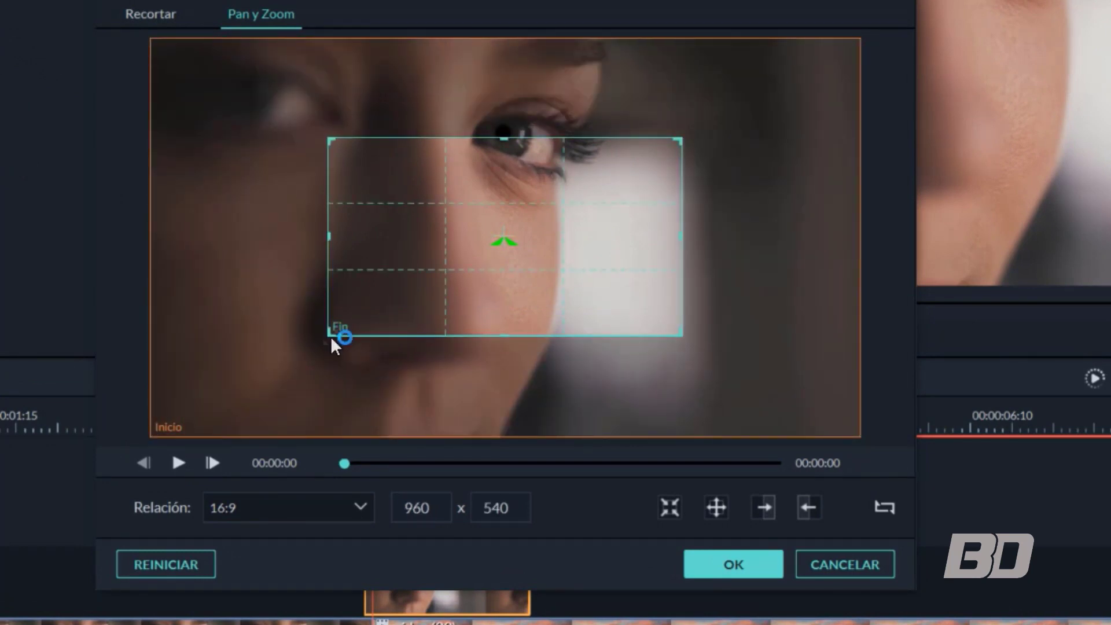
left_click_drag(328, 333, 486, 150)
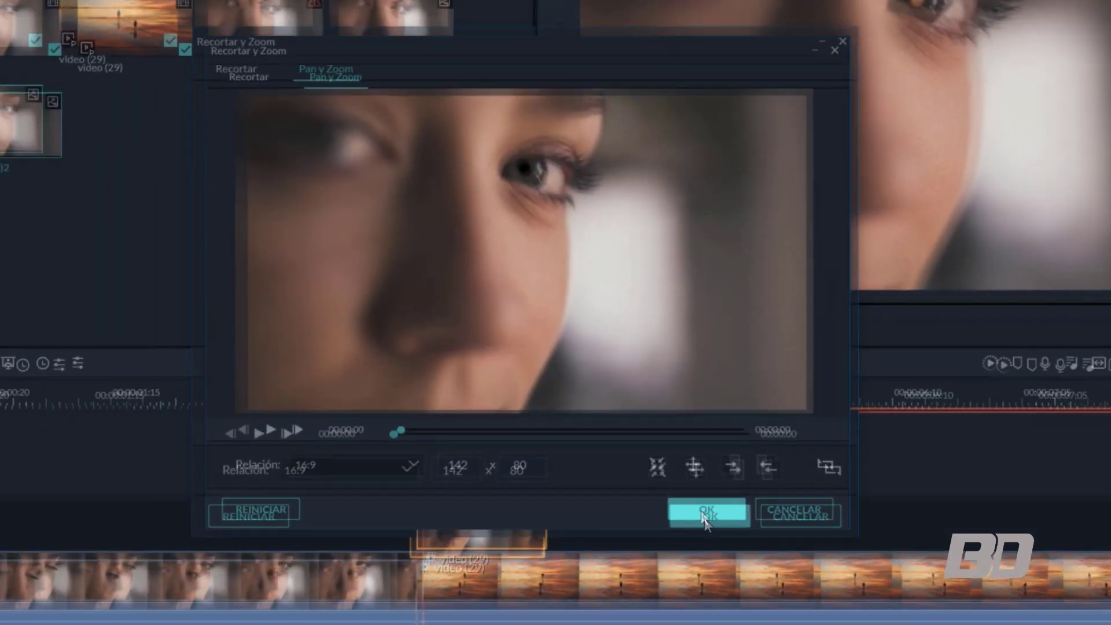
left_click(727, 564)
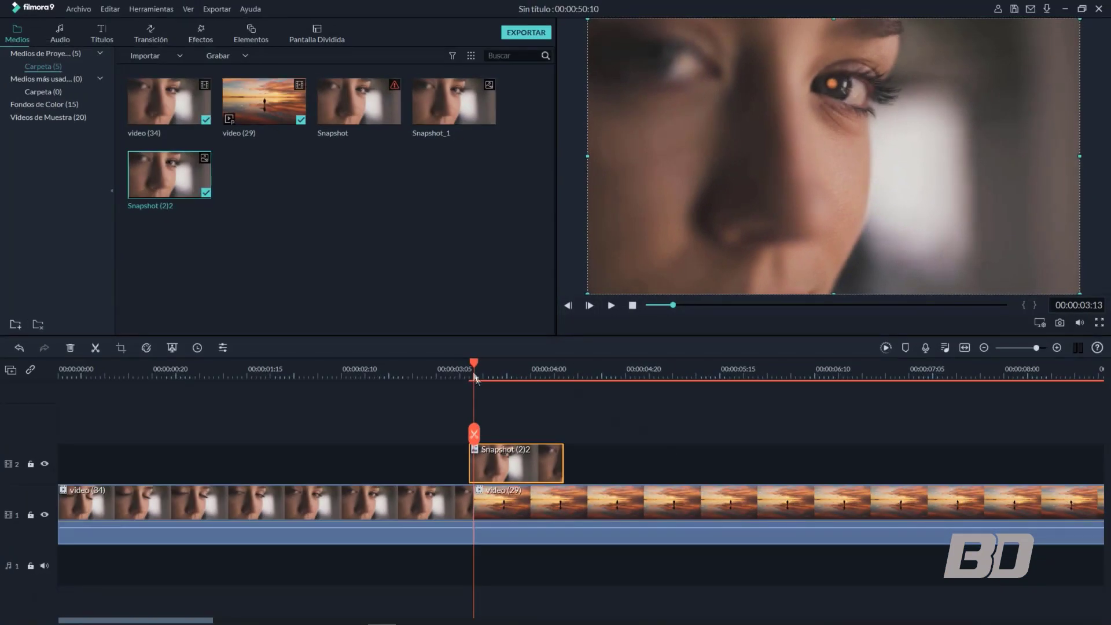
Play back the transition from video (34) through the zooming snapshot into video (29) to check it.
left_click_drag(473, 365, 461, 369)
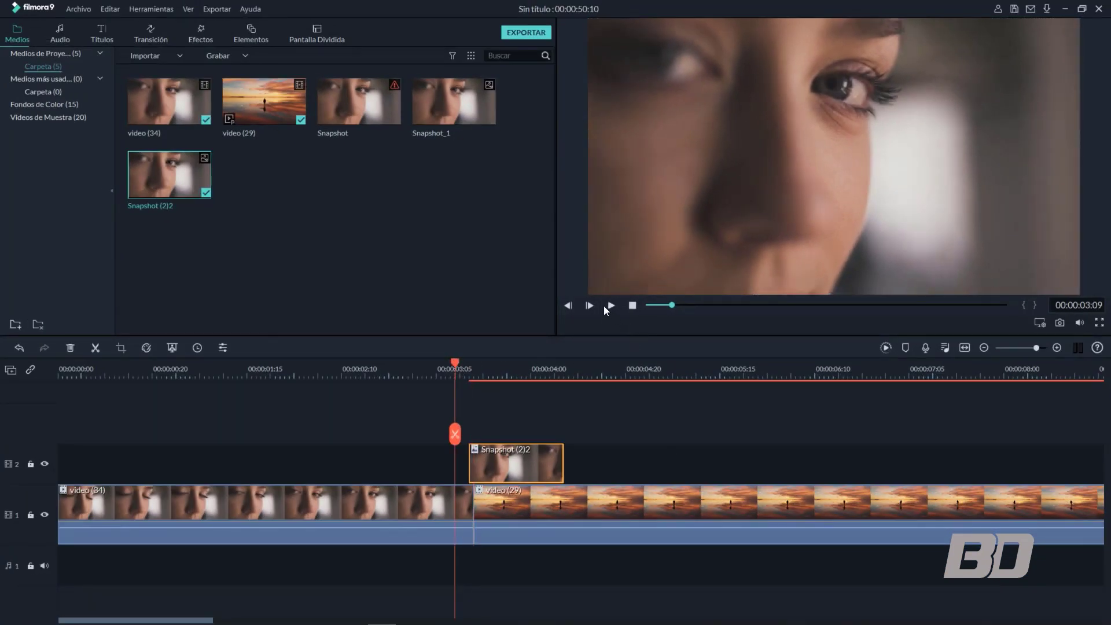
left_click(611, 305)
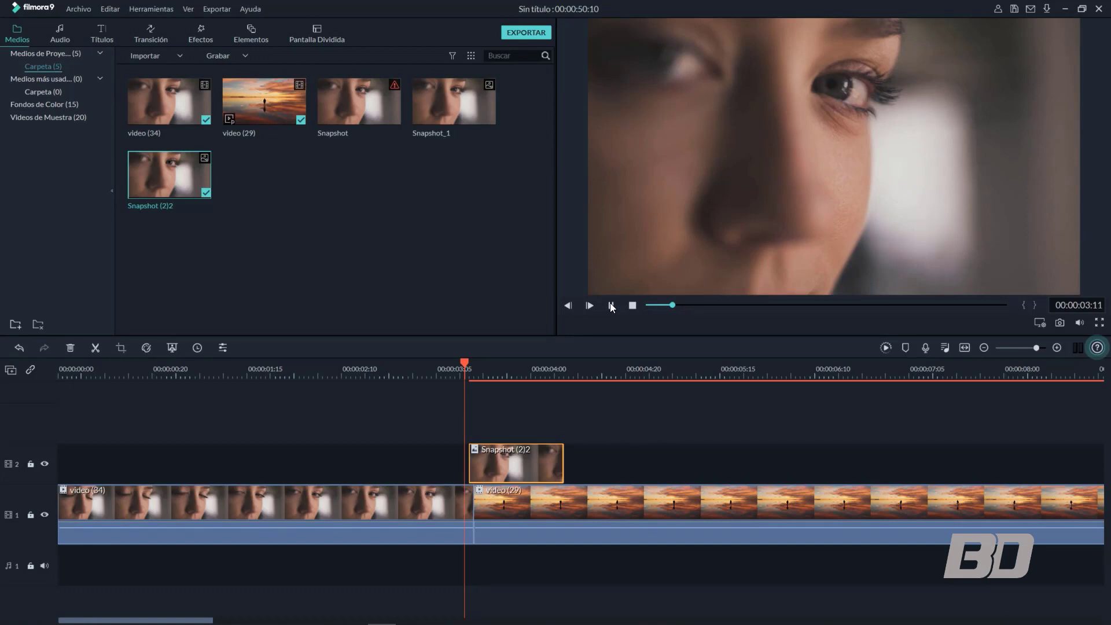
left_click(611, 305)
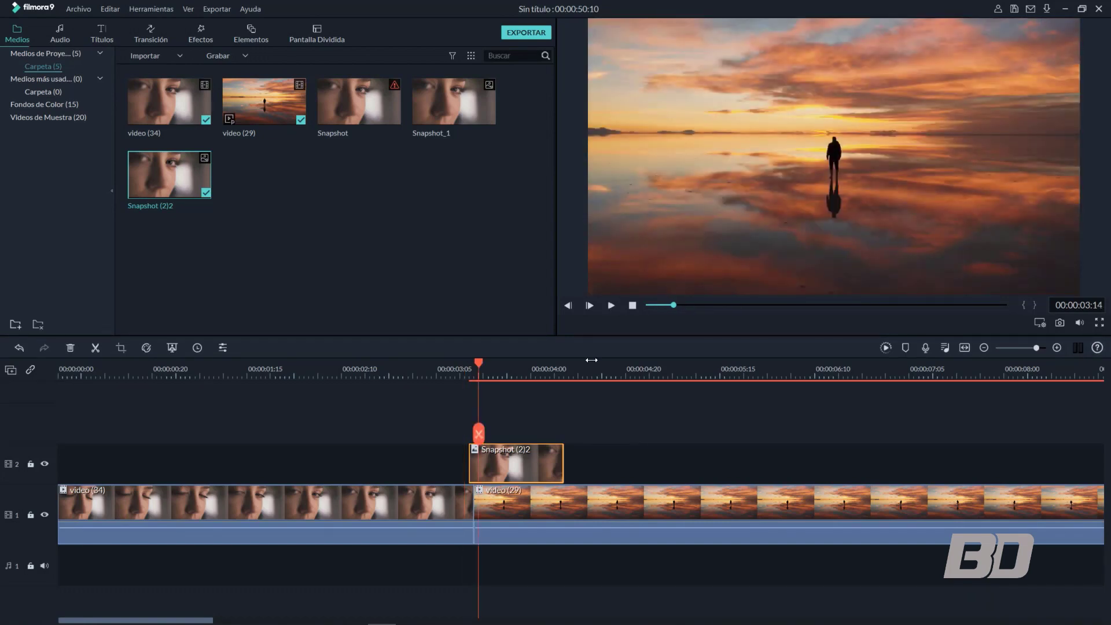
left_click(459, 371)
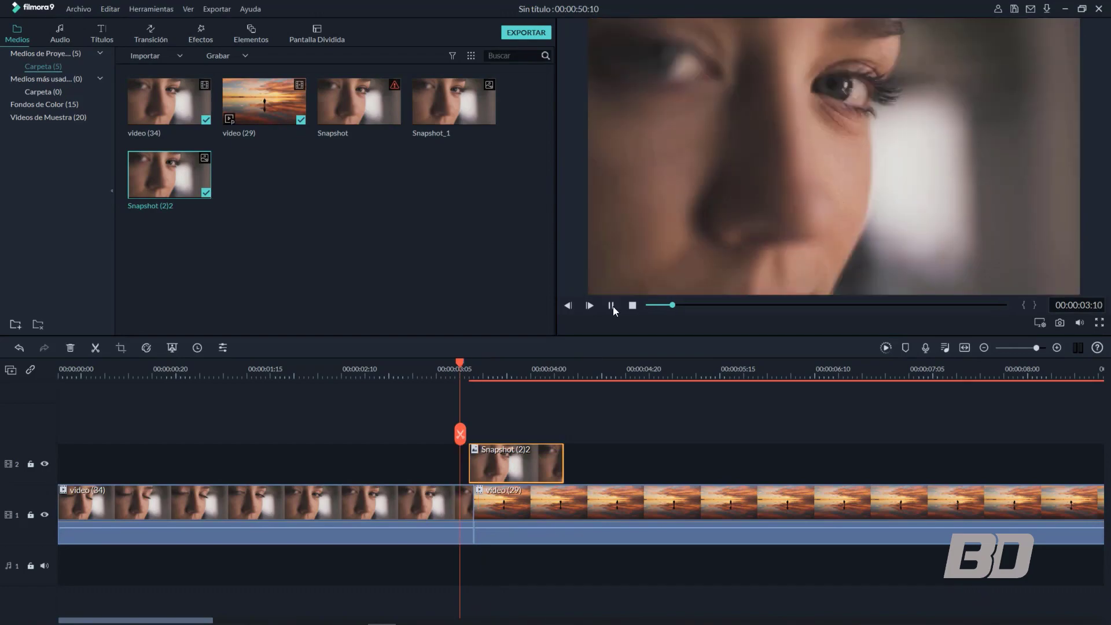